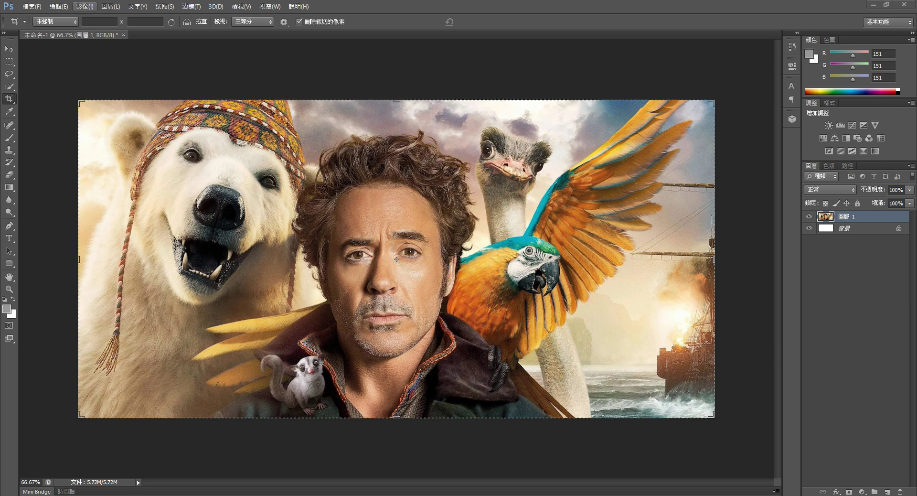
- Convert the image to grayscale mode, flattening the layers and discarding the color information
key("alt+i")
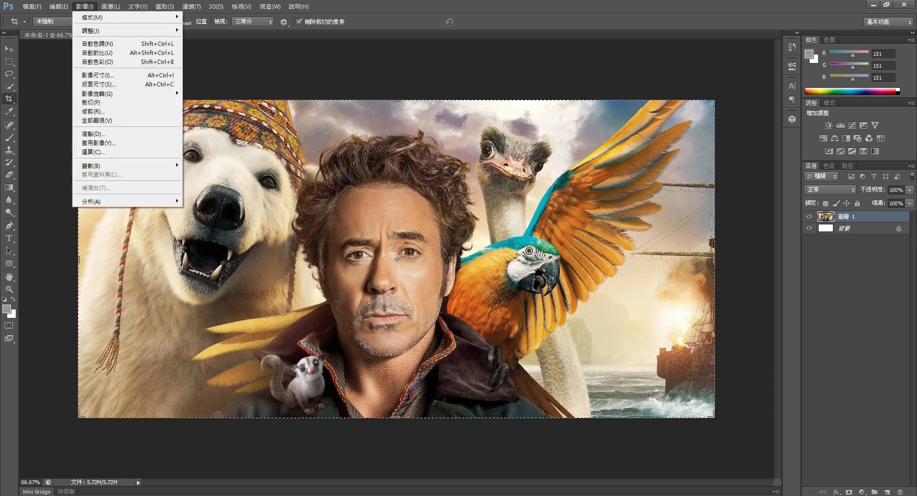
key("Down")
key("Right")
key("Left")
key("Right")
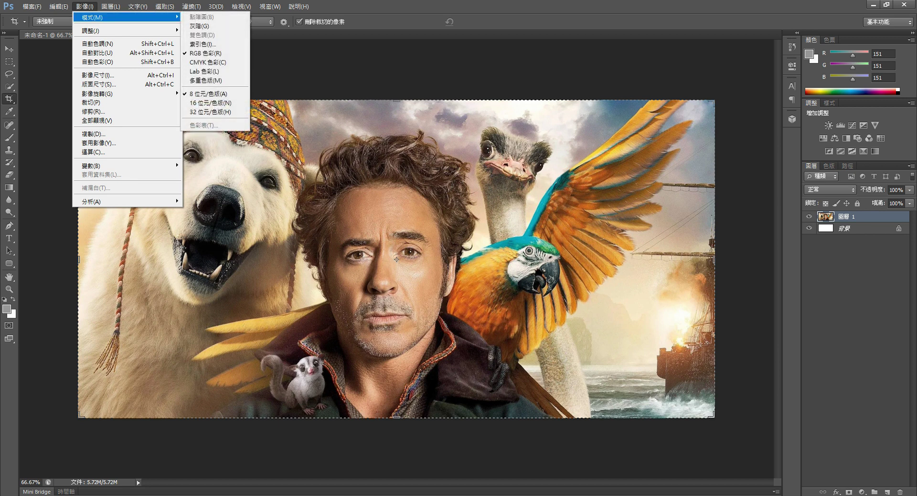
key("Down")
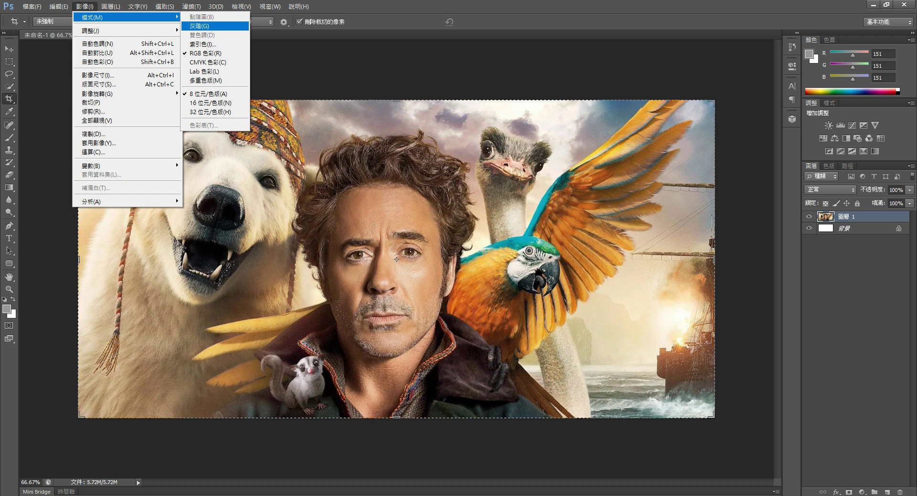
key("Return")
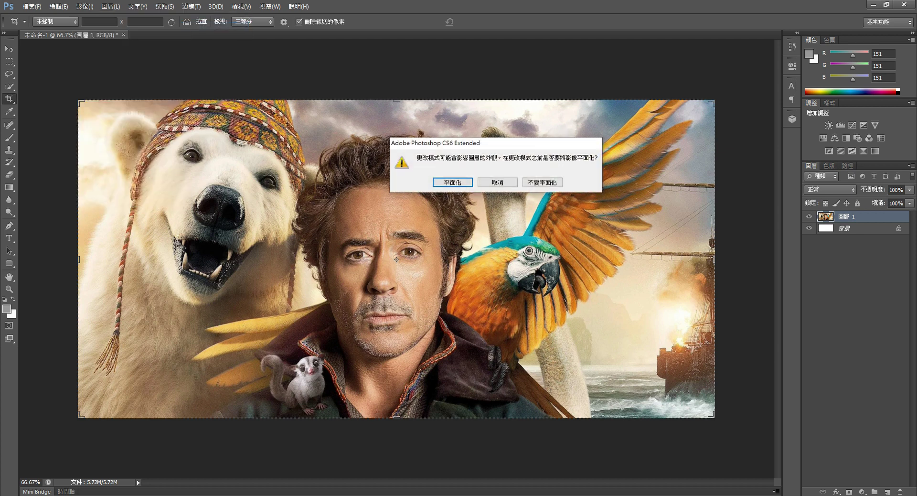
key("Return")
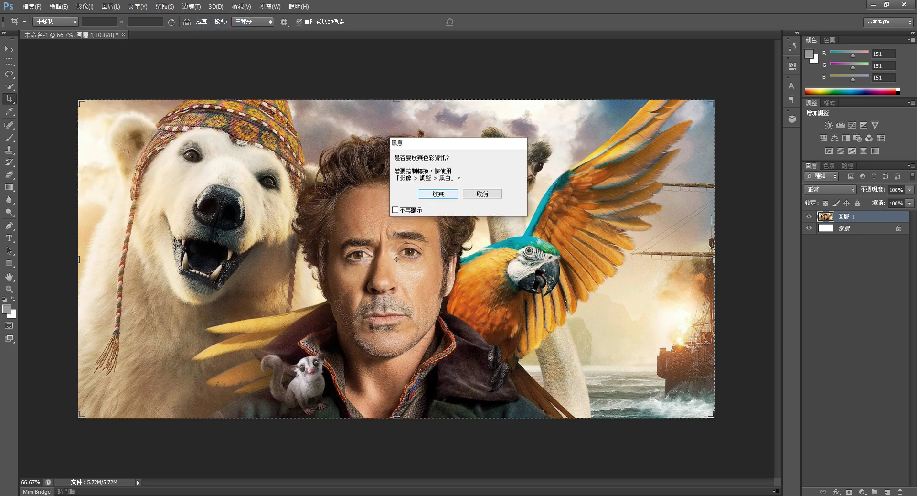
key("Return")
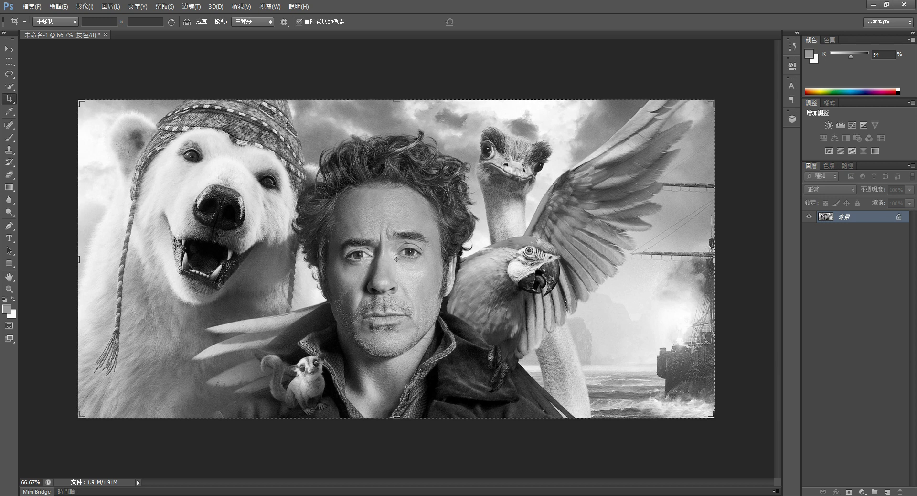
- Start an Unsharp Mask on the image, compare its preview and raise the amount to 197%
left_click(191, 6)
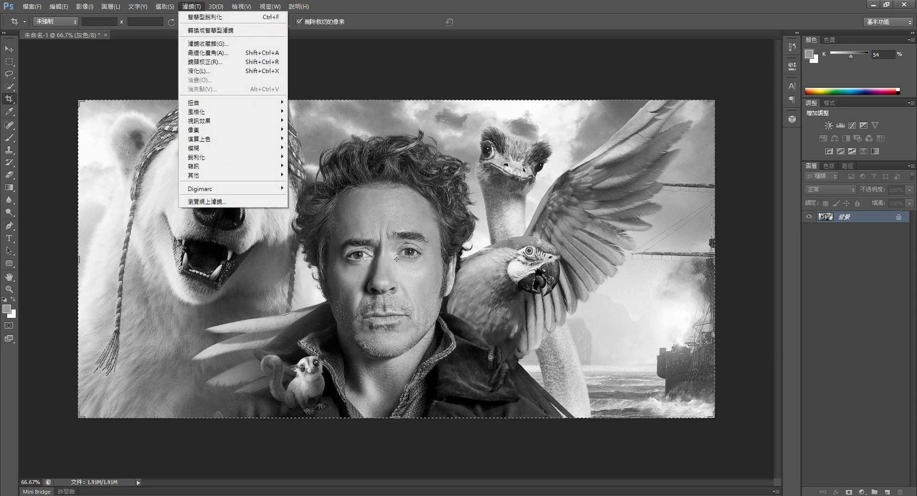
mouse_move(211, 157)
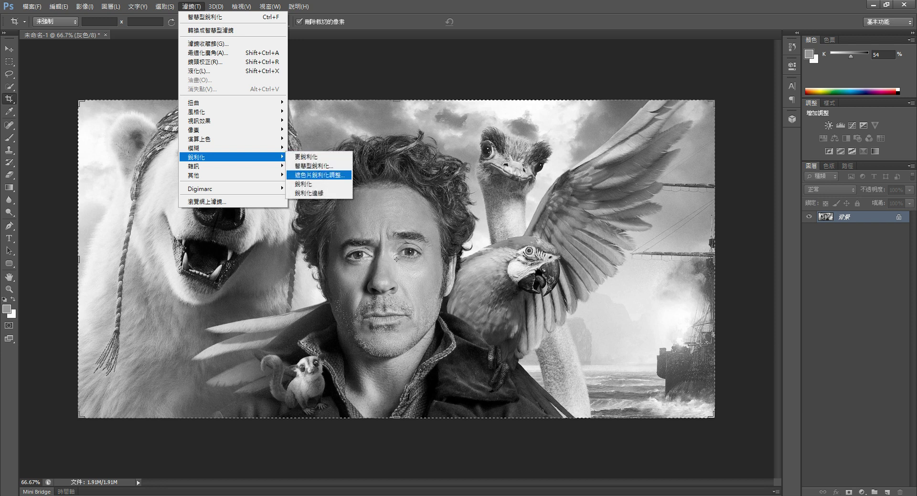
left_click(319, 175)
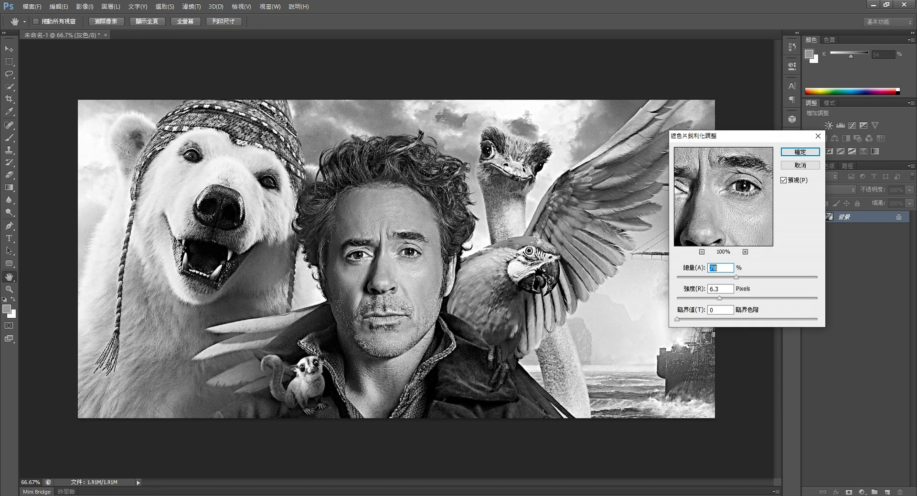
left_click(784, 180)
left_click(784, 180)
left_click(783, 180)
left_click(784, 180)
left_click(784, 181)
left_click(784, 180)
left_click_drag(737, 277, 790, 277)
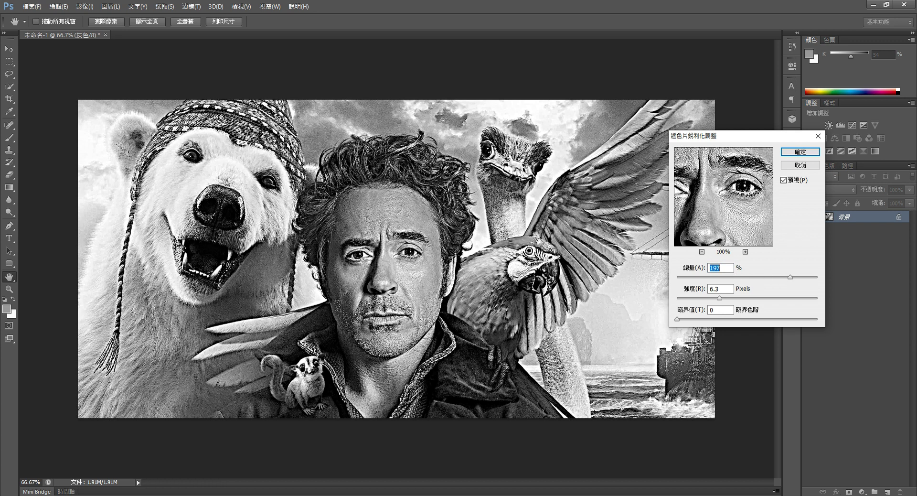
- Compare the image with and without the stronger sharpening preview, and apply the Unsharp Mask
left_click(784, 181)
left_click(783, 180)
left_click(783, 181)
left_click(783, 180)
left_click(784, 180)
left_click(784, 180)
left_click(784, 180)
left_click(783, 181)
left_click(784, 180)
left_click(784, 180)
left_click(784, 180)
left_click(784, 180)
left_click(784, 180)
left_click(784, 180)
left_click(784, 180)
left_click(784, 180)
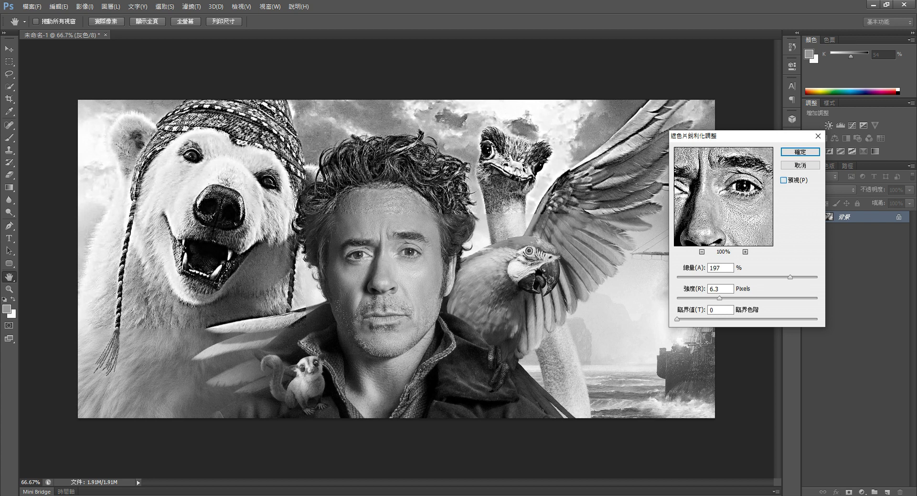
left_click(784, 180)
left_click(784, 180)
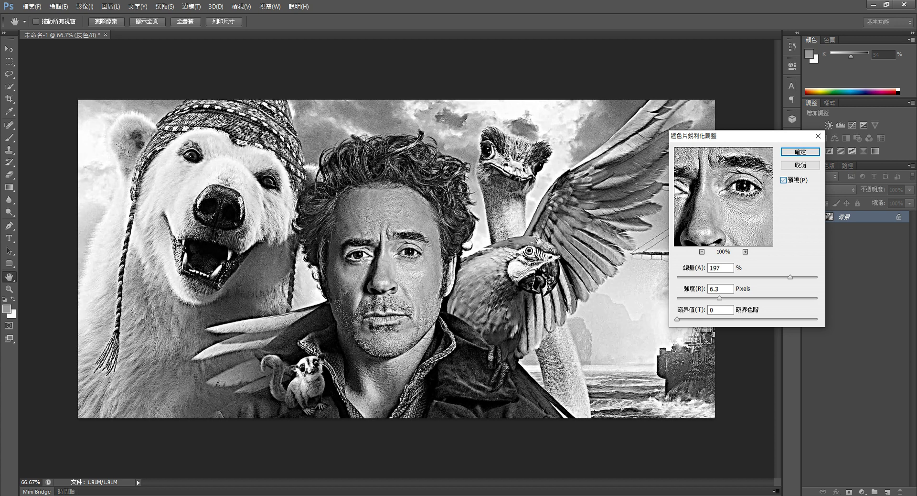
left_click(783, 180)
left_click(784, 180)
left_click(783, 180)
left_click(784, 180)
key("Return")
key("c")
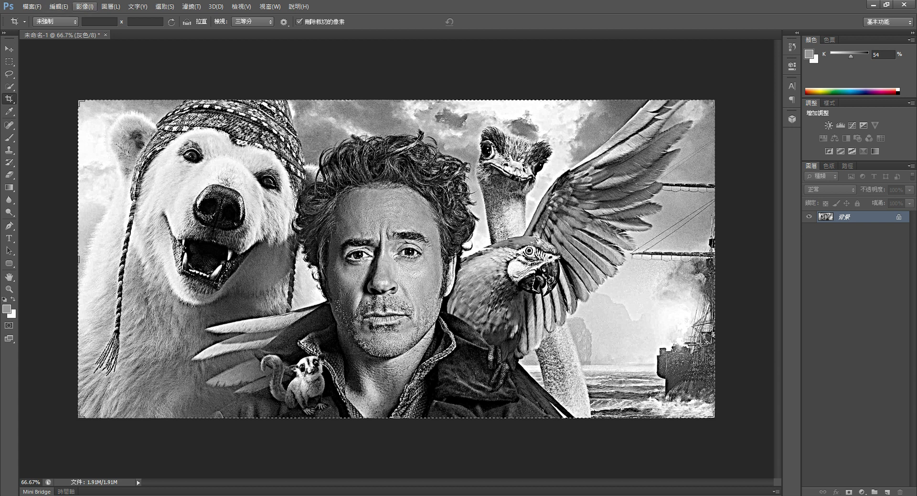
- Start a Levels adjustment with the black input level at 36 and compare its preview with the unadjusted image
left_click(84, 6)
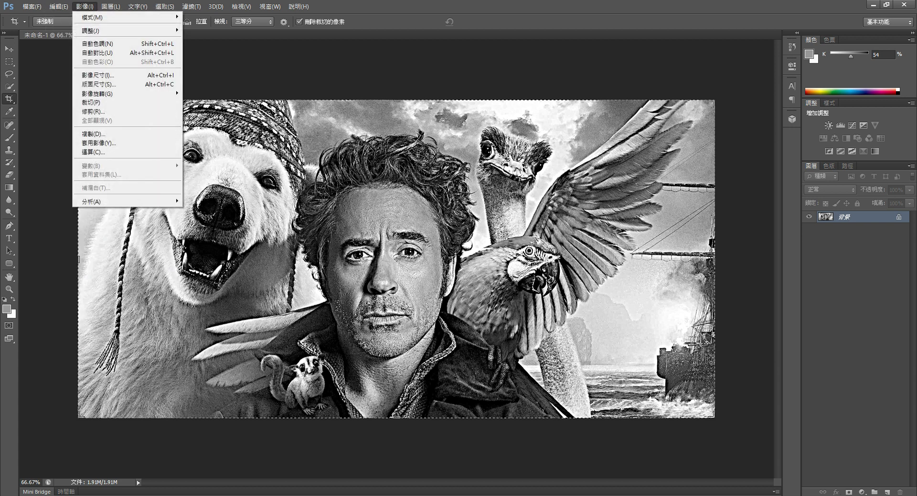
mouse_move(96, 30)
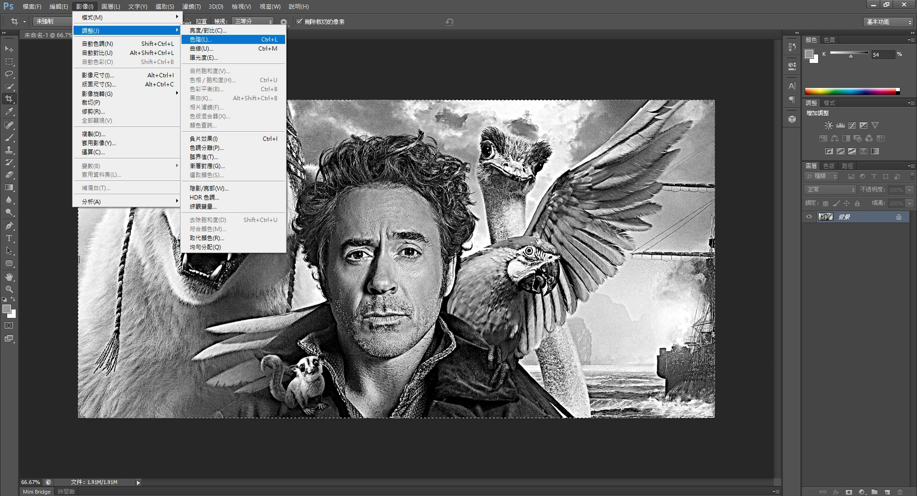
left_click(201, 40)
left_click_drag(621, 148, 604, 101)
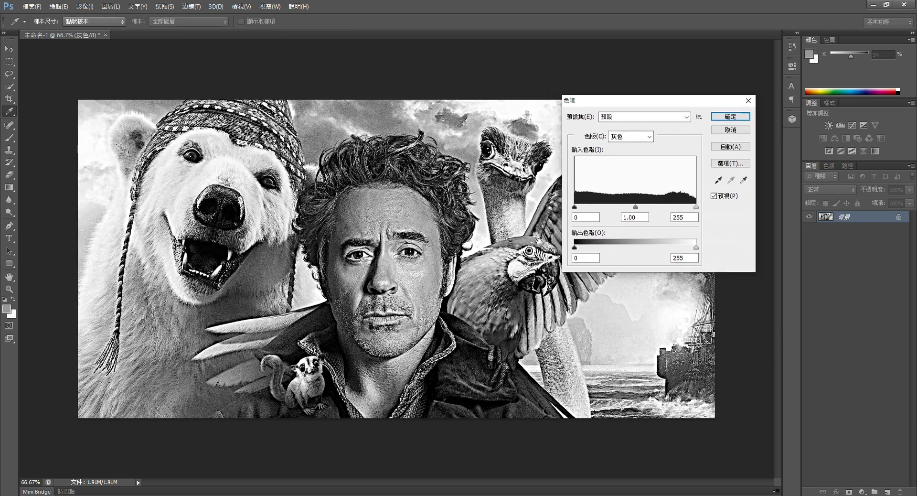
left_click_drag(574, 207, 592, 207)
left_click_drag(622, 101, 758, 188)
left_click(852, 284)
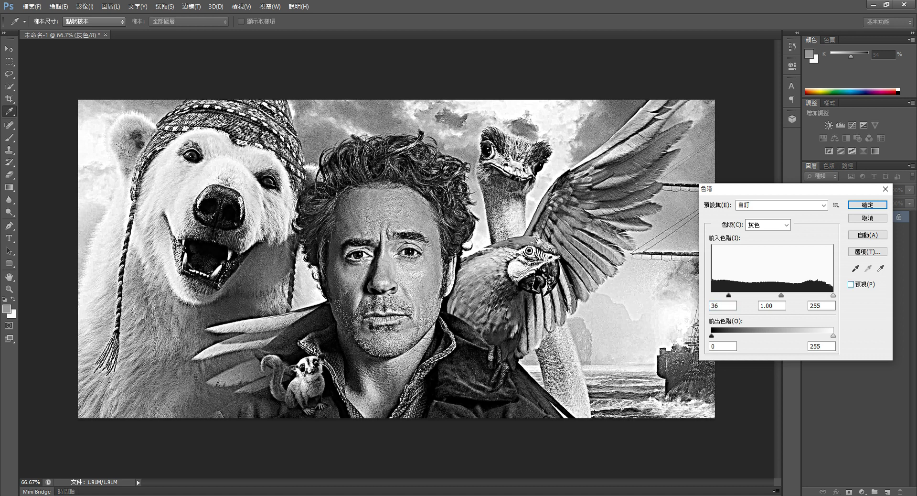
key("alt+p")
key("alt+p")
key("alt+p")
key("alt+p")
key("alt+p")
key("alt+p")
key("alt+p")
key("alt+p")
- Lower the black input level to 21 and compare the Levels preview with the unadjusted image
left_click_drag(728, 296, 721, 295)
key("alt+p")
key("alt+p")
key("alt+p")
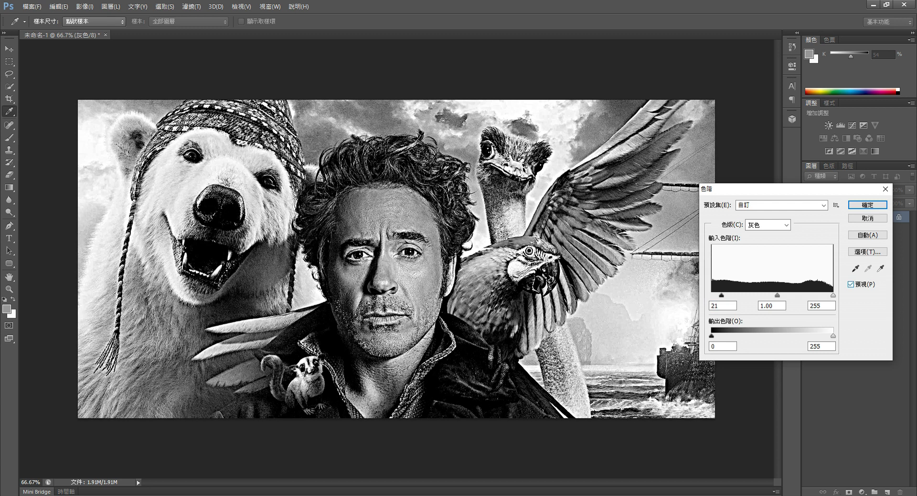
key("alt+p")
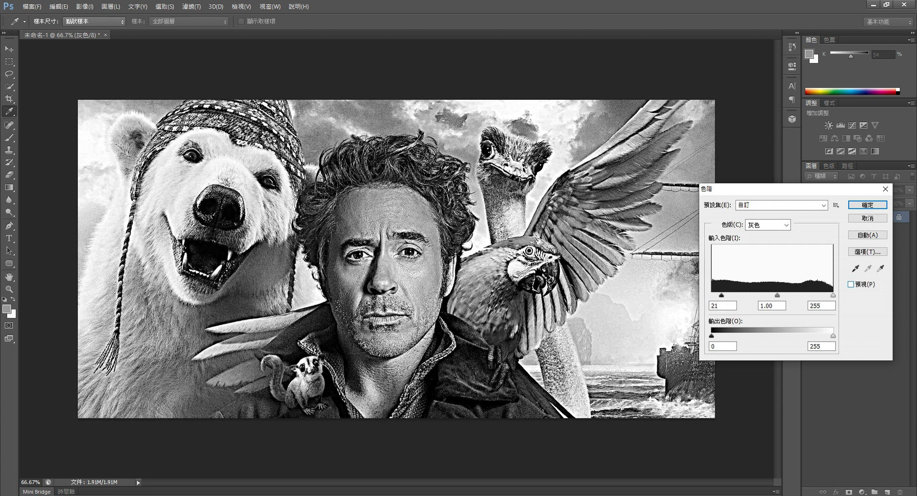
key("alt+p")
key("alt+p")
key("alt+p")
key("alt+p")
key("alt+p")
key("alt+p")
key("alt+p")
key("alt+p")
key("alt+p")
- Set the black input level to 15, check the preview and apply the Levels adjustment
left_click_drag(722, 295, 719, 295)
key("Down")
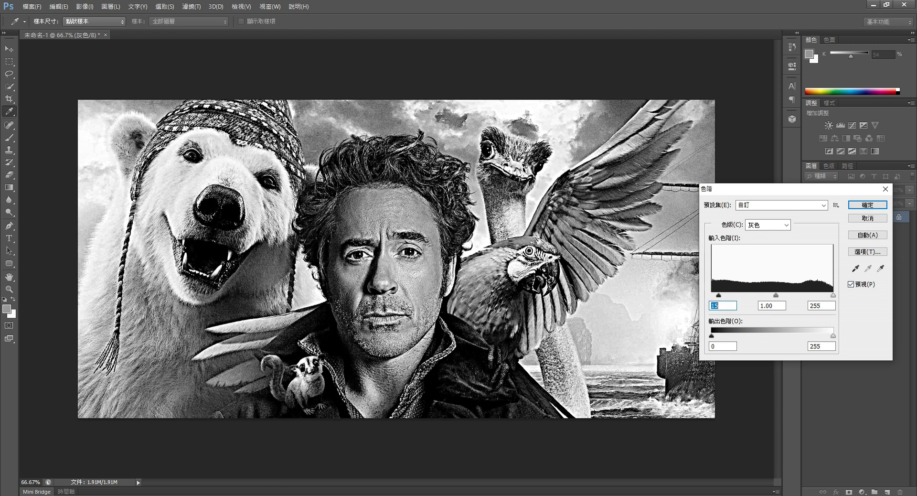
key("alt+p")
key("alt+p")
key("alt+p")
key("alt+p")
key("Return")
key("c")
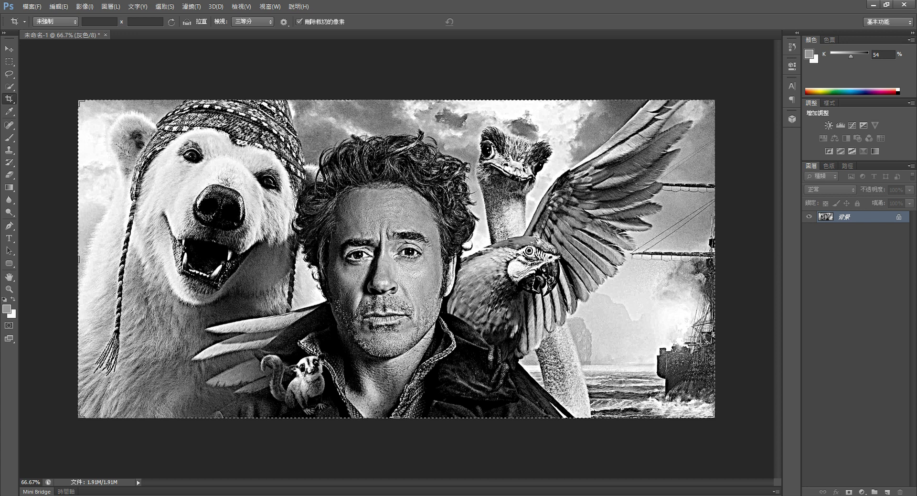
- Switch to Beam Studio, reposition the imported image in the work area and turn on its gradient (漸層) laser setting
left_click(31, 6)
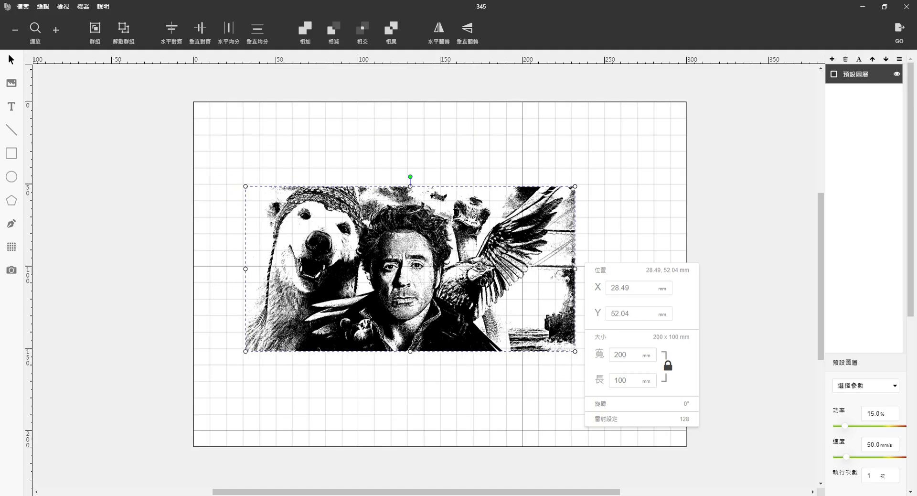
mouse_move(423, 297)
left_mouse_down()
mouse_move(424, 288)
mouse_move(424, 305)
mouse_move(412, 303)
left_mouse_up()
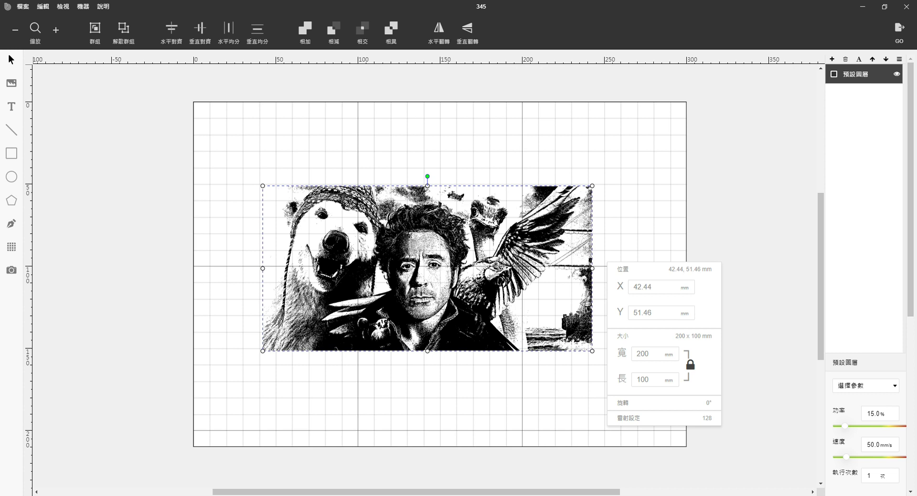
mouse_move(412, 303)
left_mouse_down()
mouse_move(493, 296)
mouse_move(408, 300)
left_mouse_up()
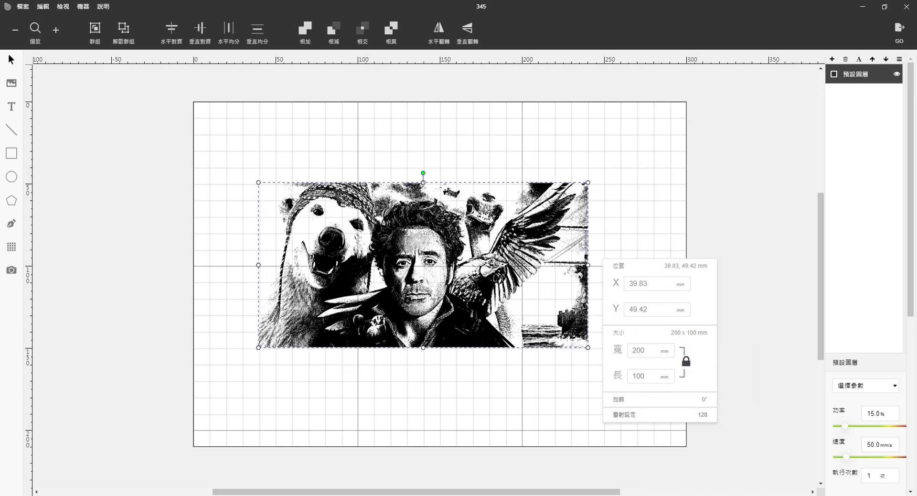
left_click(660, 414)
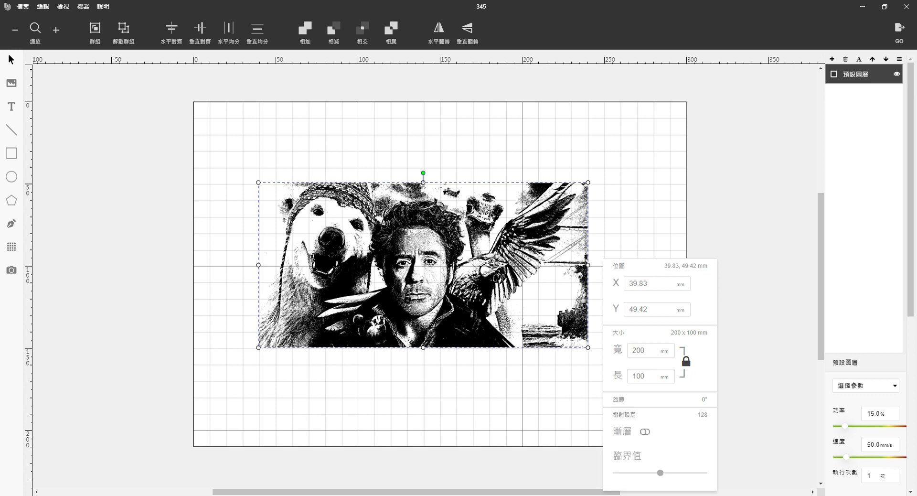
left_click(645, 431)
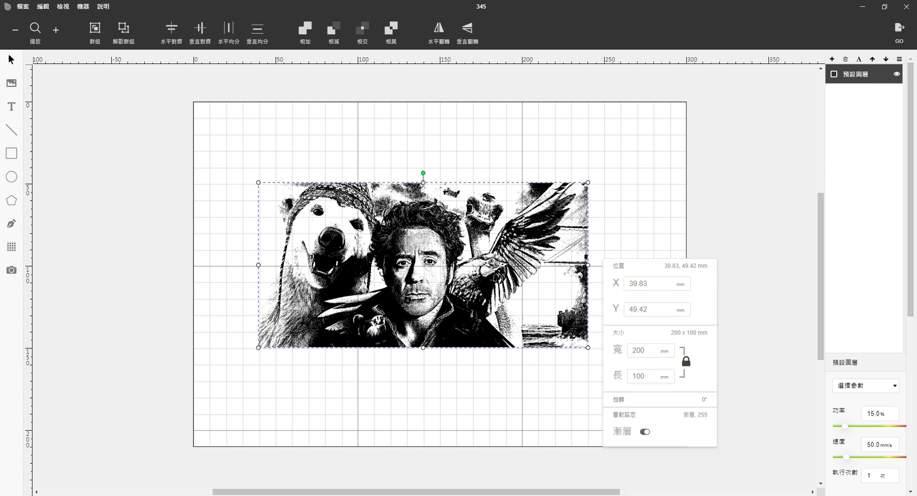
- Enlarge the image to about 228 x 114 mm and place it at about X 37.5, Y 47.4 mm
mouse_move(422, 265)
left_mouse_down()
mouse_move(452, 279)
mouse_move(419, 249)
left_mouse_up()
left_click_drag(583, 331, 630, 354)
left_click_drag(442, 259, 443, 272)
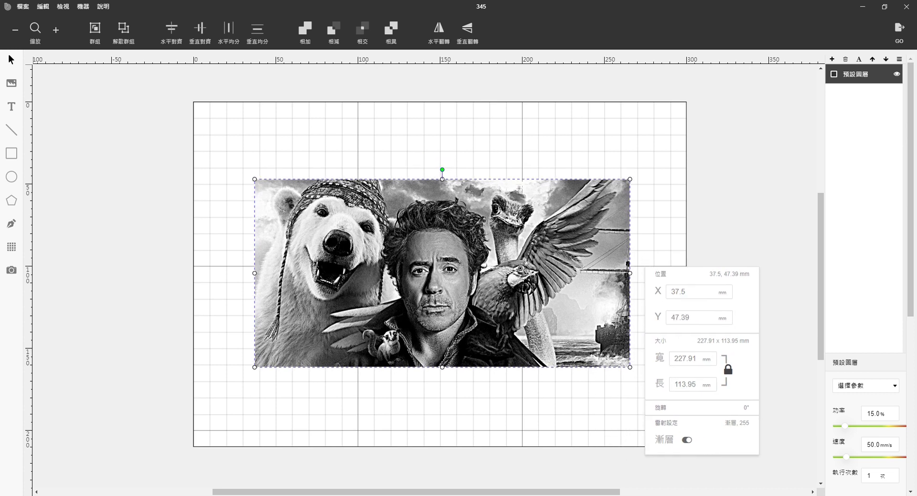
key("Escape")
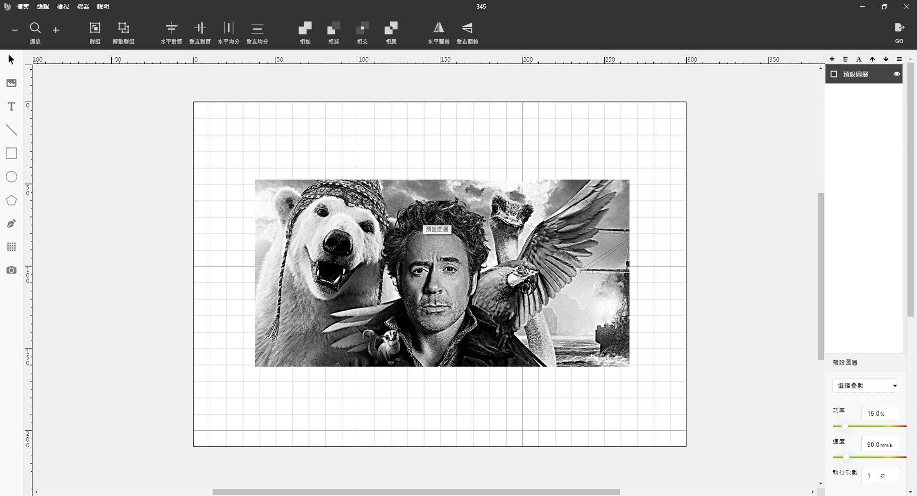
- Sharpen the selected image with a sharpening strength of 1
left_click(43, 6)
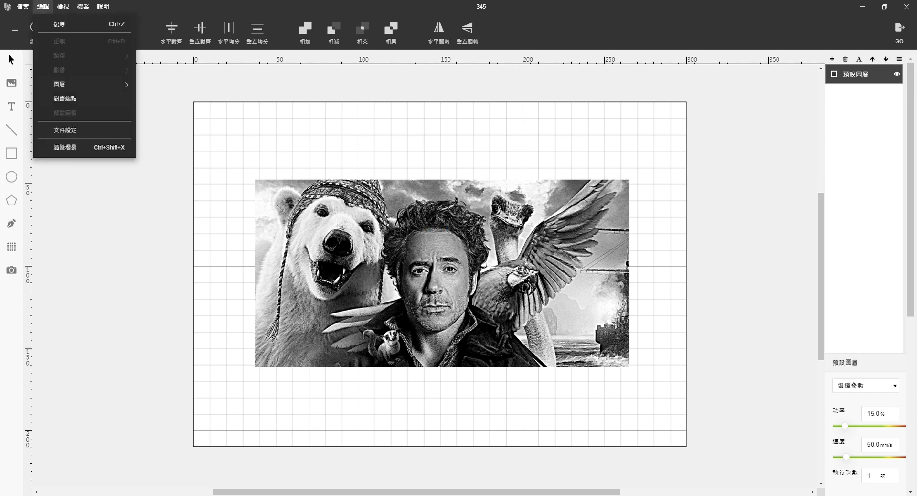
left_click(443, 272)
left_click(43, 6)
mouse_move(84, 70)
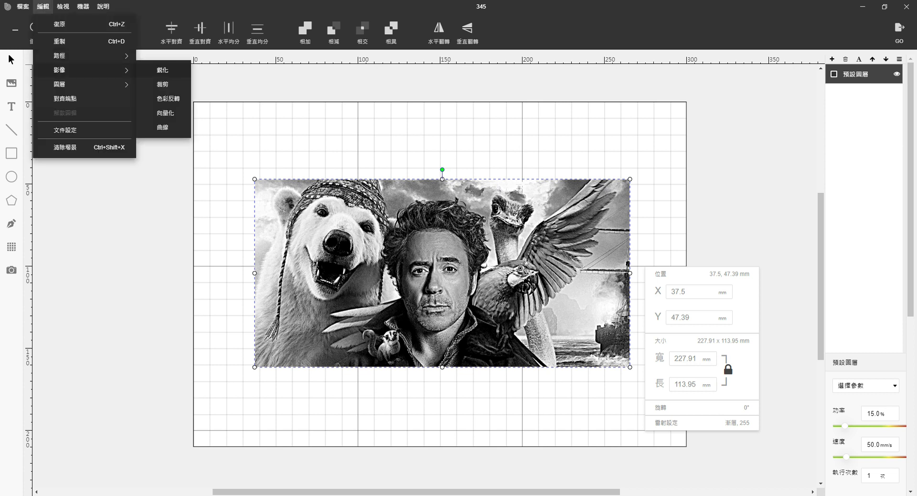
left_click(163, 70)
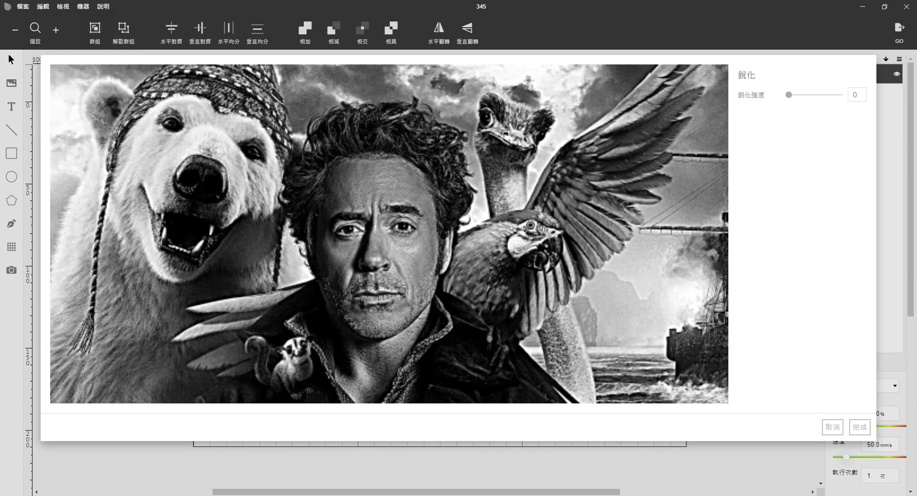
left_click_drag(789, 95, 792, 94)
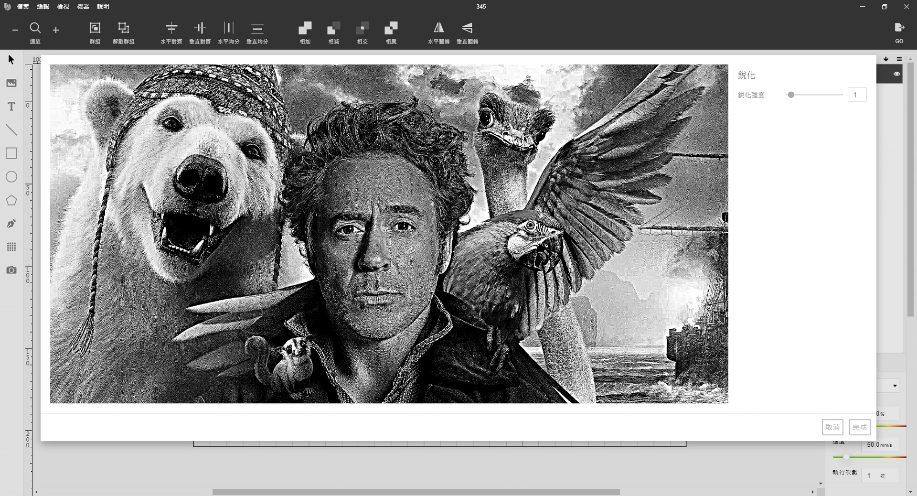
left_click(860, 427)
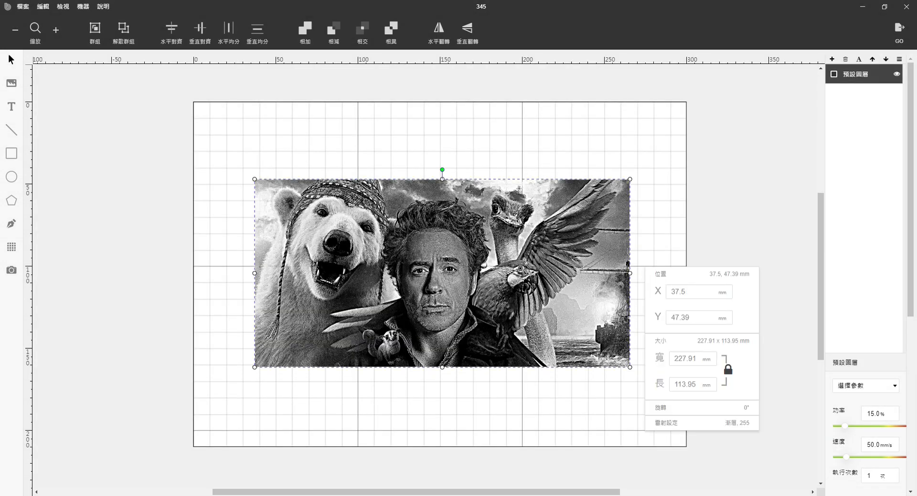
key("Escape")
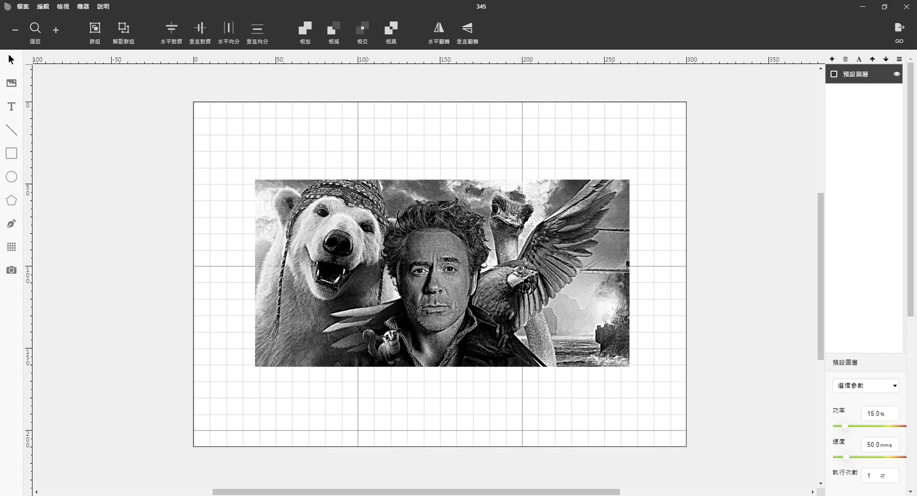
- Set the default layer's laser power to 25% and its speed to 90 mm/s
double_click(875, 413)
type("25")
key("Tab")
type("90")
key("shift+Tab")
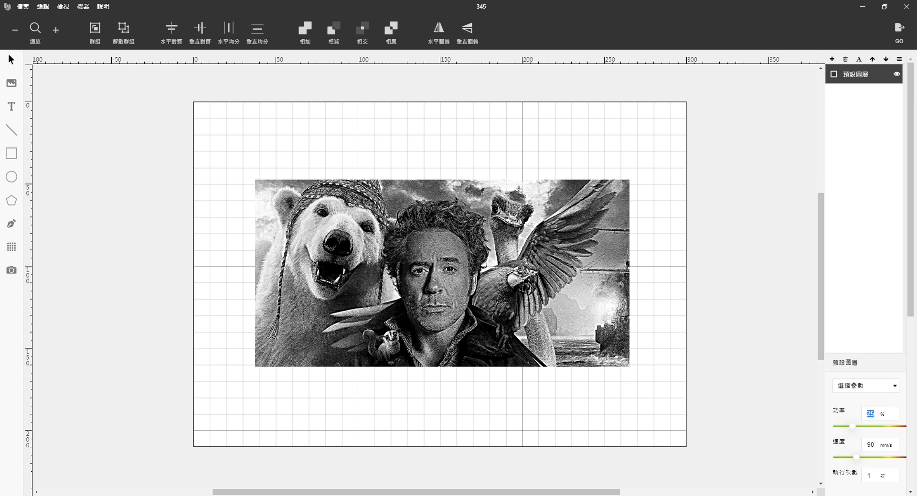